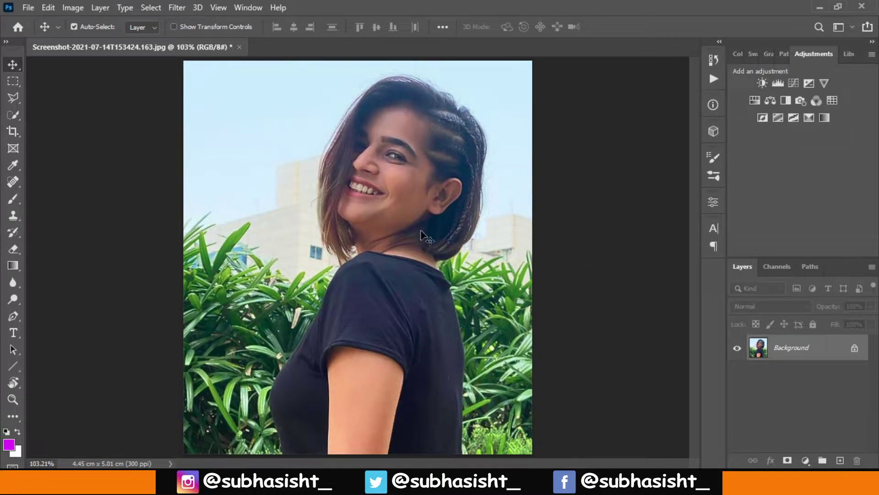
Zoom in to inspect the face, then return the view to 100%
{"action": "key", "text": "z"}
{"action": "left_click", "coordinate": [412, 176]}
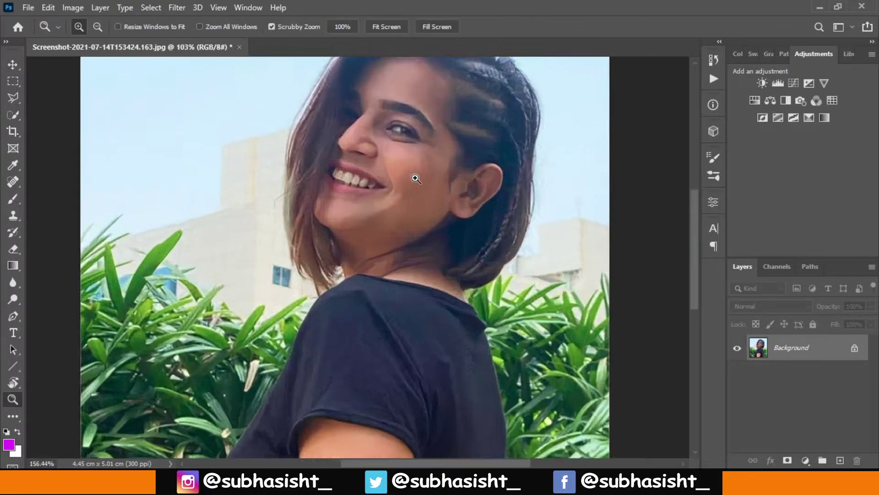
{"action": "left_click", "coordinate": [459, 147]}
{"action": "left_click", "coordinate": [369, 275]}
{"action": "right_click", "coordinate": [377, 248]}
{"action": "left_click", "coordinate": [417, 266]}
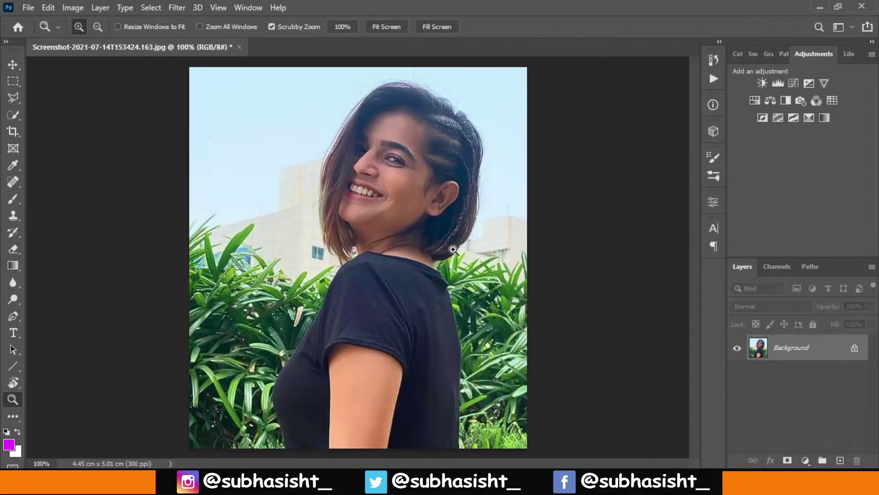
Unlock the Background as Layer 0 and duplicate it as Layer 0 copy
{"action": "left_click", "coordinate": [854, 349]}
{"action": "right_click", "coordinate": [854, 356]}
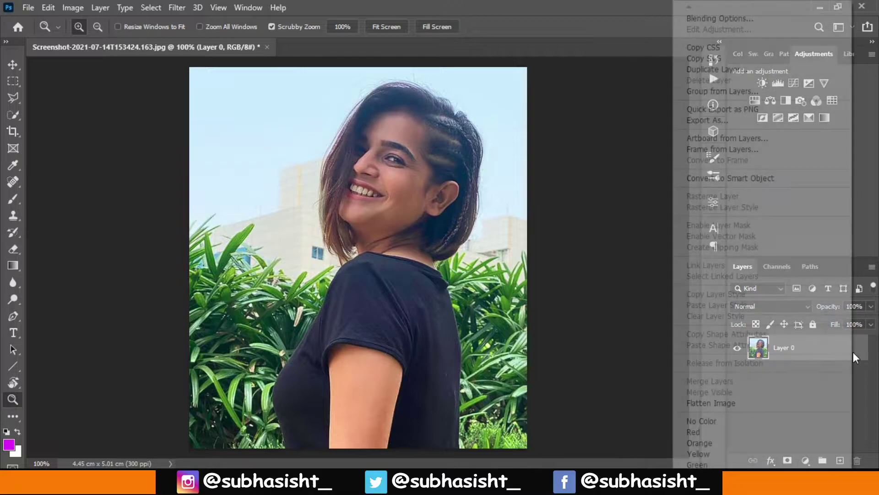
{"action": "left_click", "coordinate": [718, 70]}
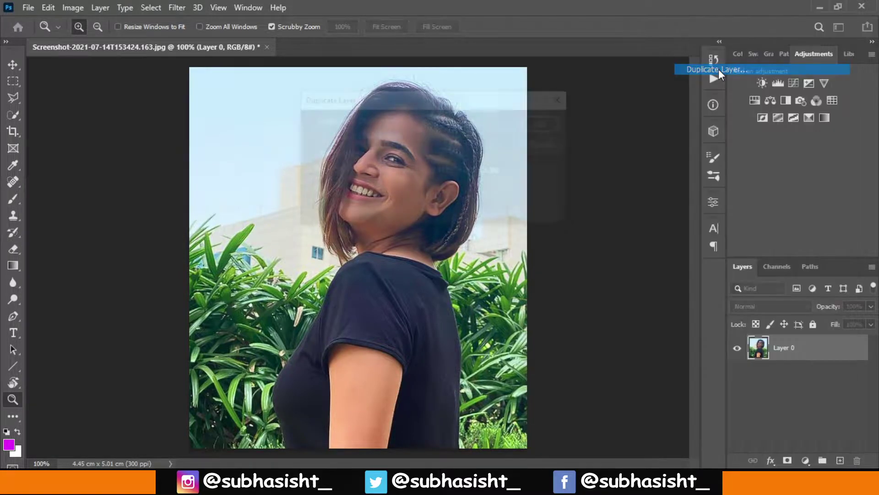
{"action": "left_click", "coordinate": [546, 124]}
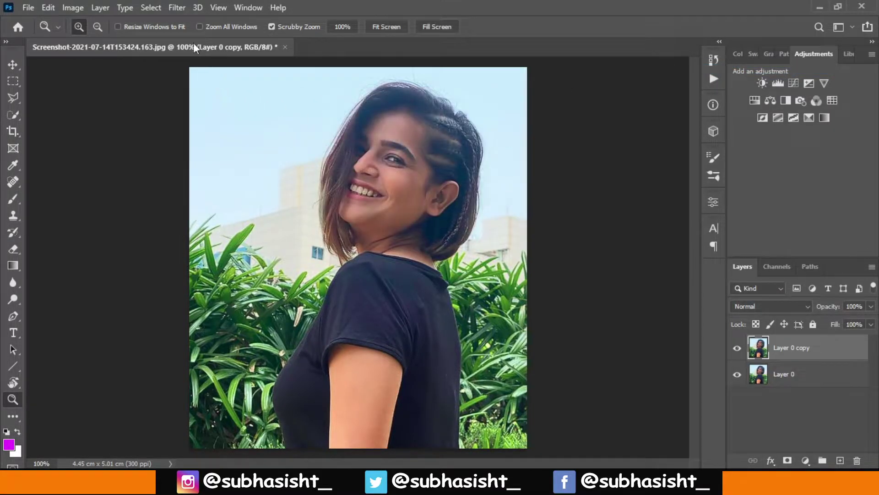
Turn on Enable Preserve Details 2.0 Upscale in Technology Previews preferences
{"action": "left_click", "coordinate": [80, 9]}
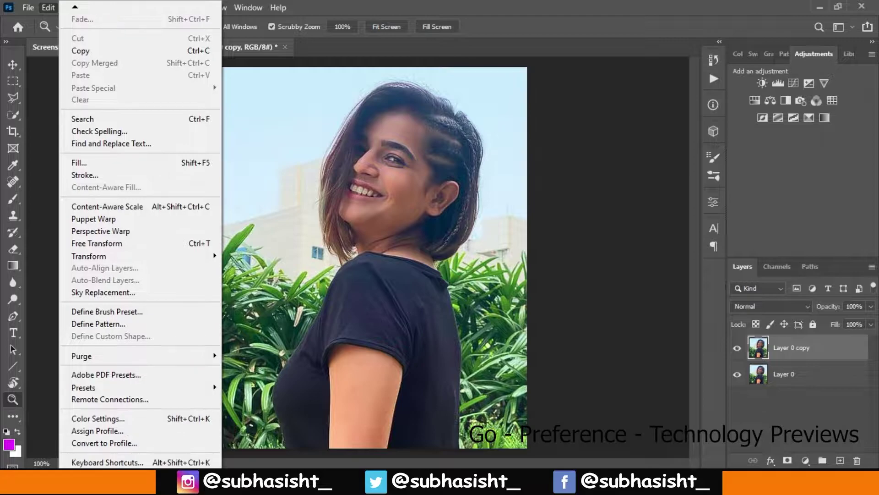
{"action": "mouse_move", "coordinate": [138, 466]}
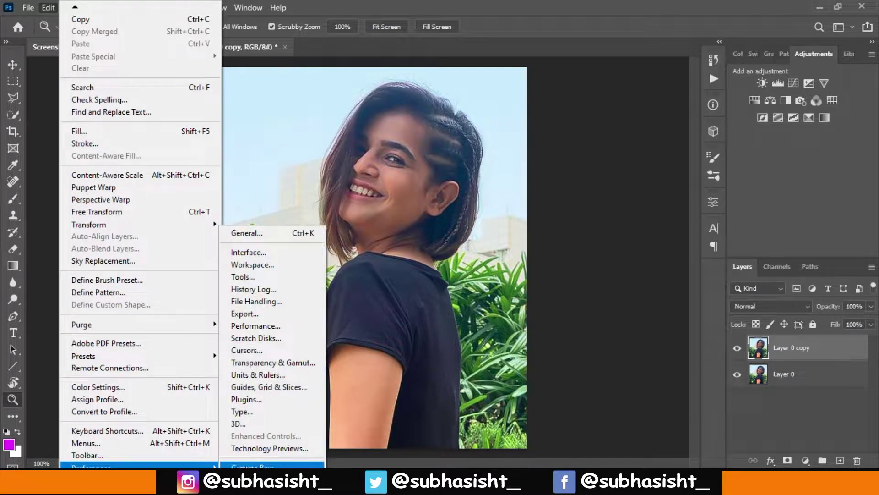
{"action": "left_click", "coordinate": [273, 449]}
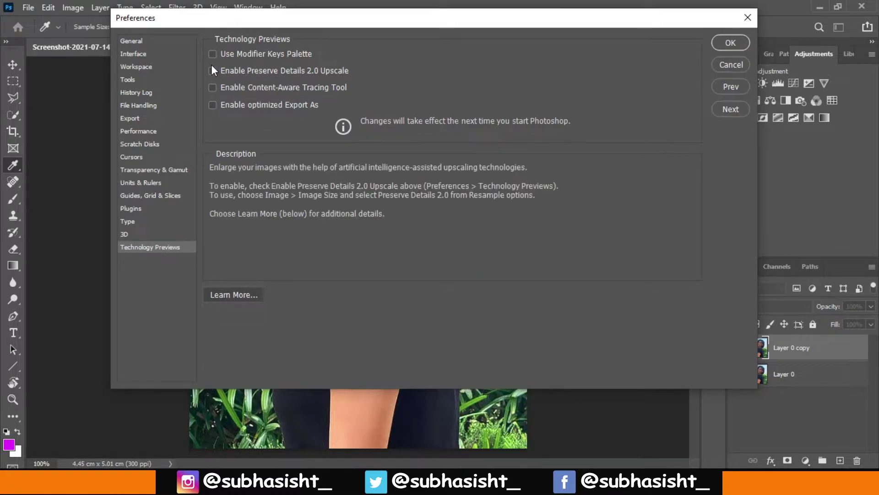
{"action": "mouse_move", "coordinate": [283, 71]}
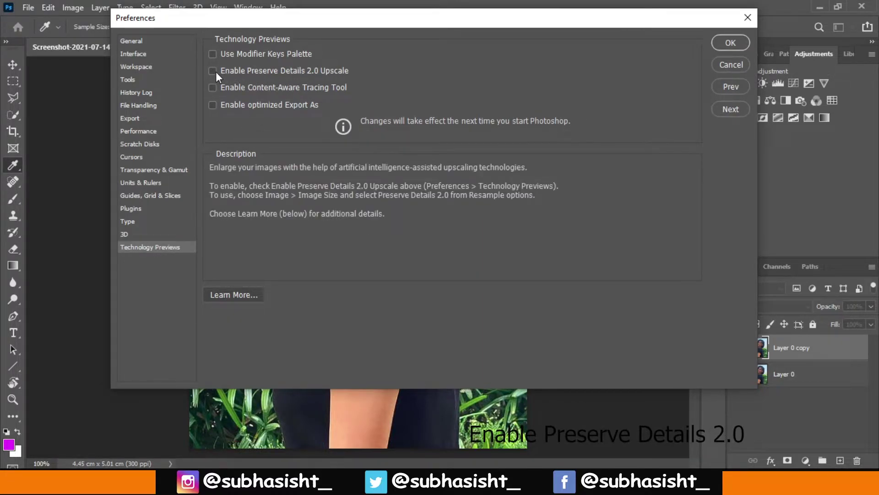
{"action": "left_click", "coordinate": [213, 71]}
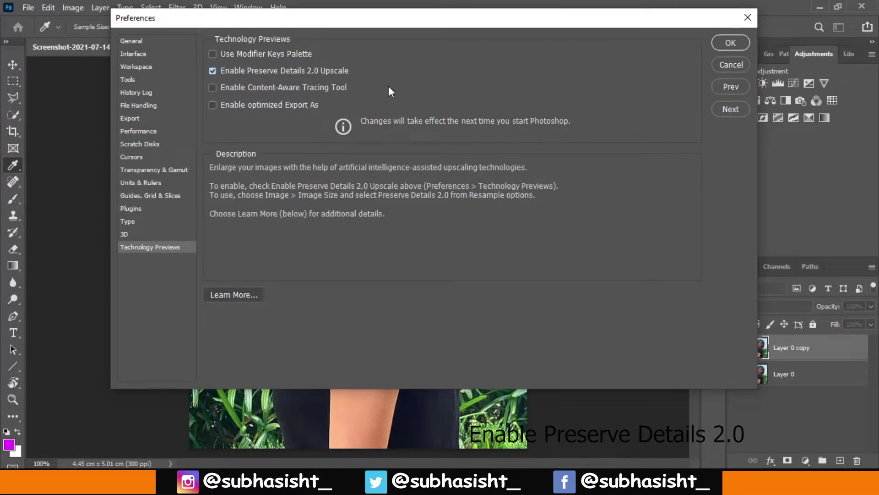
{"action": "left_click", "coordinate": [728, 46]}
Open Image Size and set the resolution to 300 ppi
{"action": "key", "text": "z"}
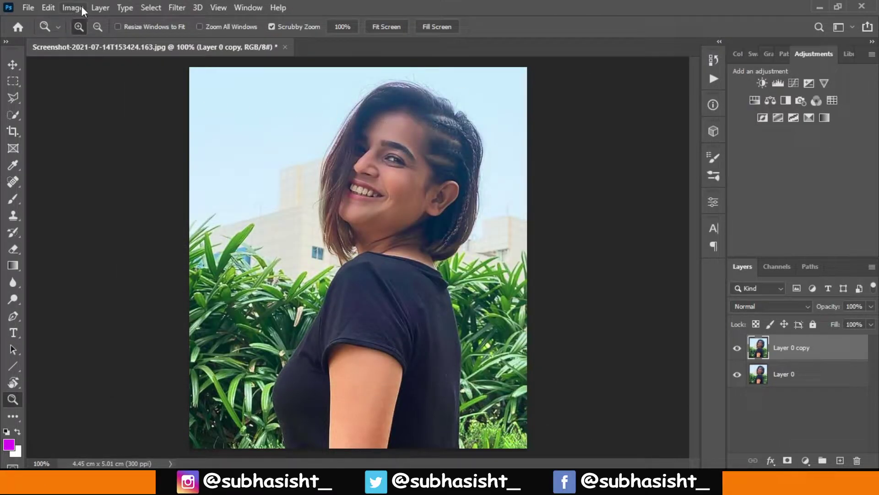
{"action": "left_click", "coordinate": [73, 7]}
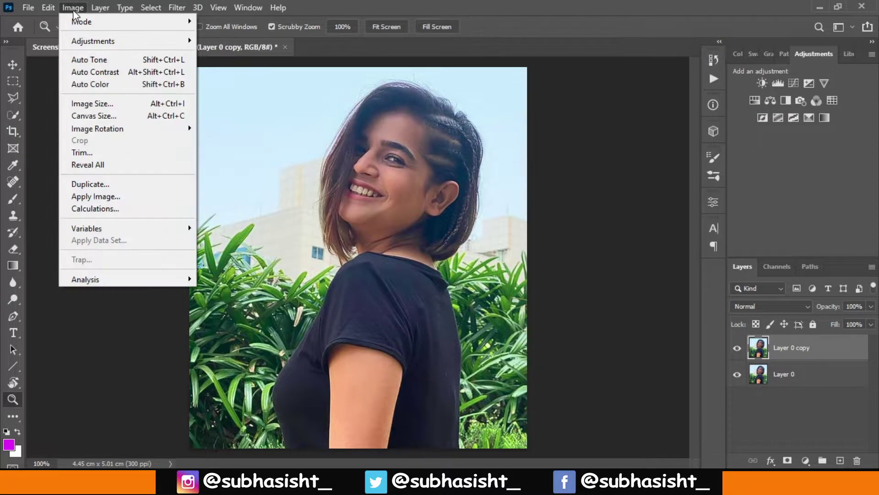
{"action": "left_click", "coordinate": [115, 108]}
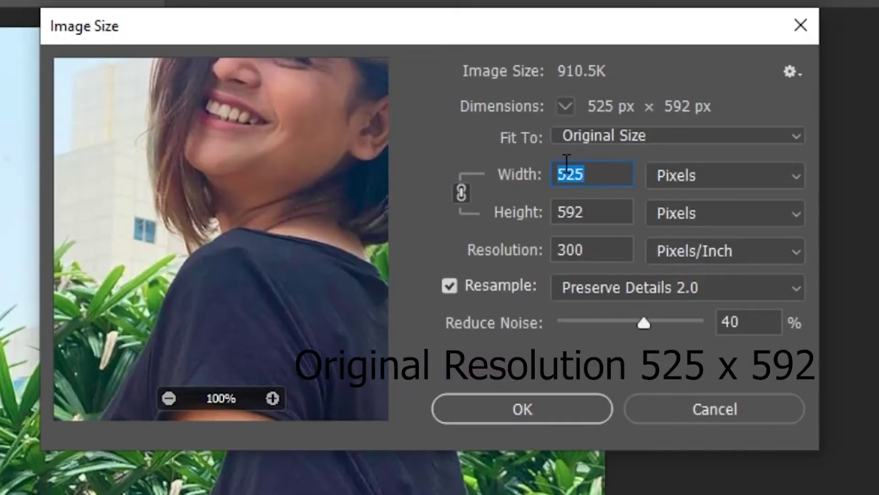
{"action": "left_click", "coordinate": [595, 175]}
{"action": "double_click", "coordinate": [595, 175]}
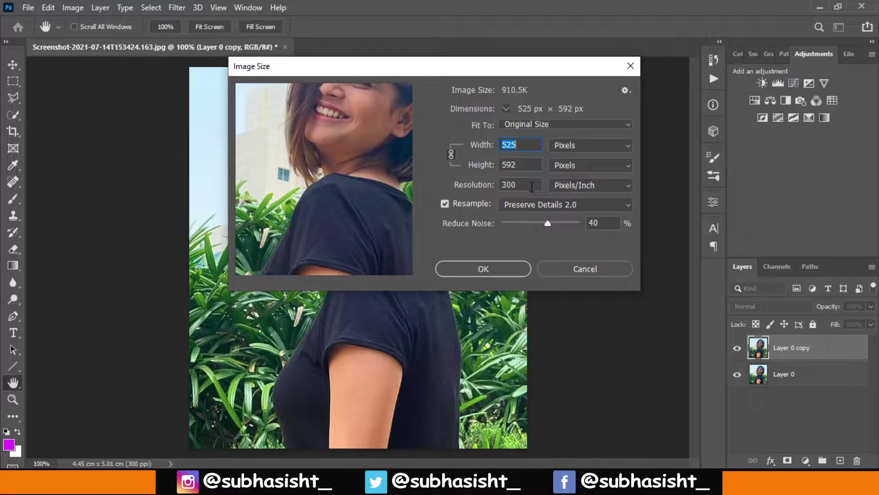
{"action": "key", "text": "Tab"}
{"action": "key", "text": "Tab"}
{"action": "type", "text": "300"}
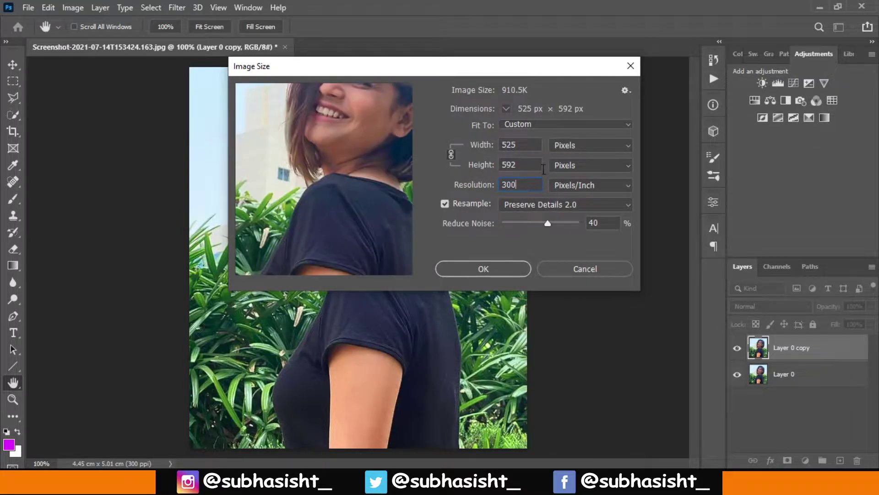
Set resampling to Automatic and the width to 5000 px (height 5638)
{"action": "left_click", "coordinate": [523, 205]}
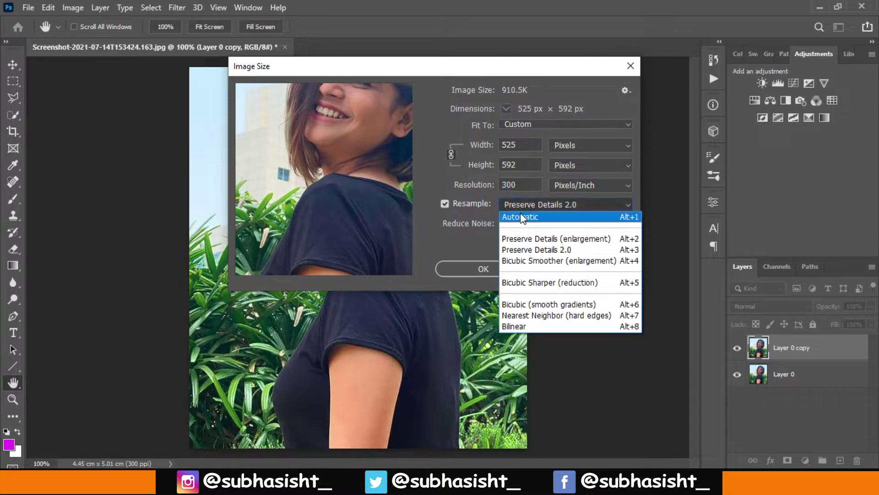
{"action": "left_click", "coordinate": [521, 212]}
{"action": "double_click", "coordinate": [530, 144]}
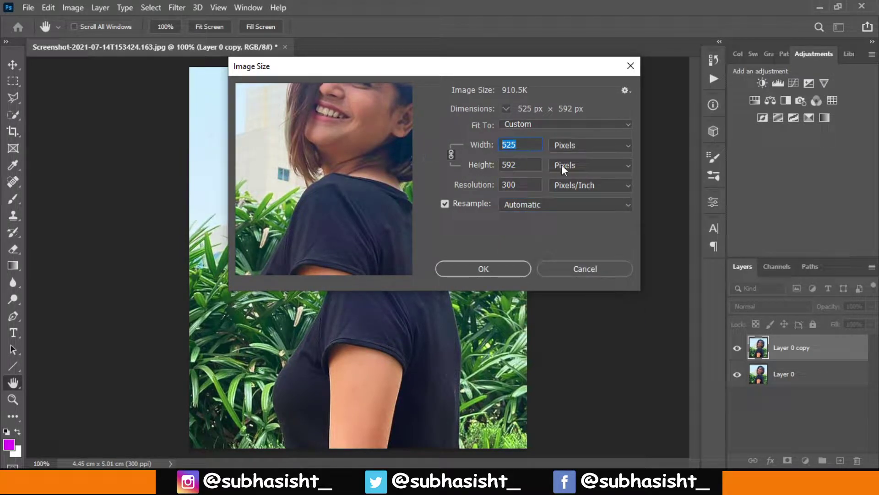
{"action": "type", "text": "5000"}
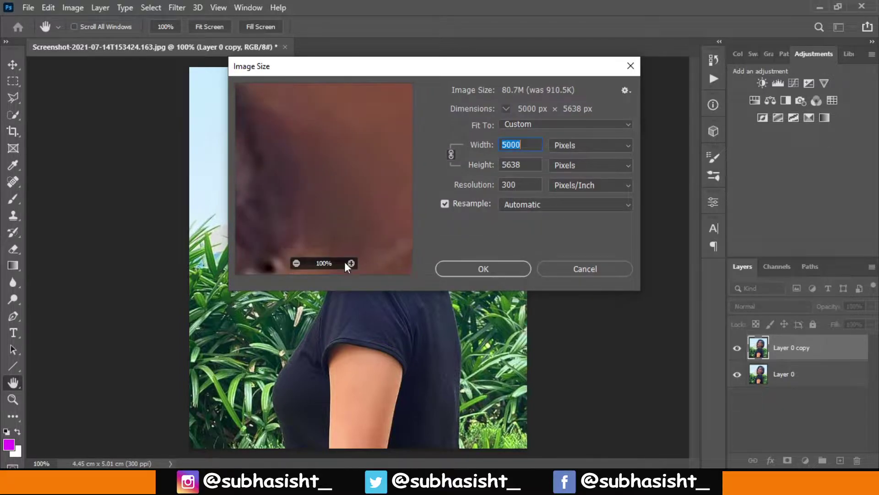
Zoom and pan the Image Size preview to examine the face and mouth
{"action": "left_click", "coordinate": [297, 262]}
{"action": "left_click", "coordinate": [297, 263]}
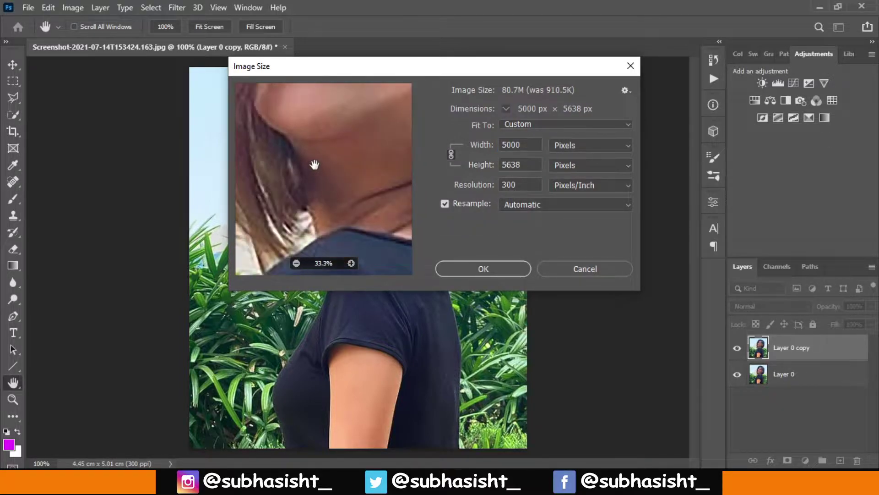
{"action": "mouse_move", "coordinate": [314, 165]}
{"action": "left_mouse_down"}
{"action": "mouse_move", "coordinate": [324, 181]}
{"action": "mouse_move", "coordinate": [323, 248]}
{"action": "mouse_move", "coordinate": [361, 207]}
{"action": "mouse_move", "coordinate": [325, 183]}
{"action": "mouse_move", "coordinate": [314, 151]}
{"action": "mouse_move", "coordinate": [345, 98]}
{"action": "mouse_move", "coordinate": [353, 138]}
{"action": "mouse_move", "coordinate": [346, 171]}
{"action": "left_mouse_up"}
{"action": "left_click", "coordinate": [297, 263]}
{"action": "left_click", "coordinate": [351, 263]}
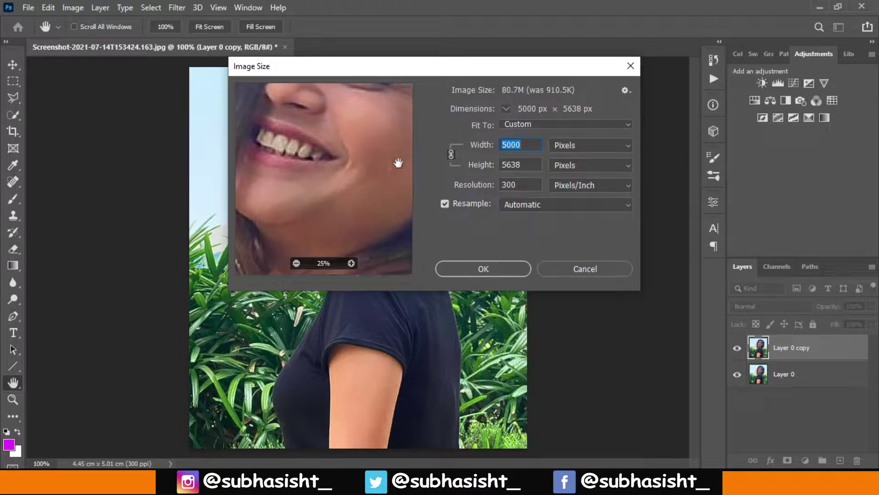
Compare resample methods, settling on Preserve Details 2.0 with Reduce Noise 28%
{"action": "left_click", "coordinate": [553, 205]}
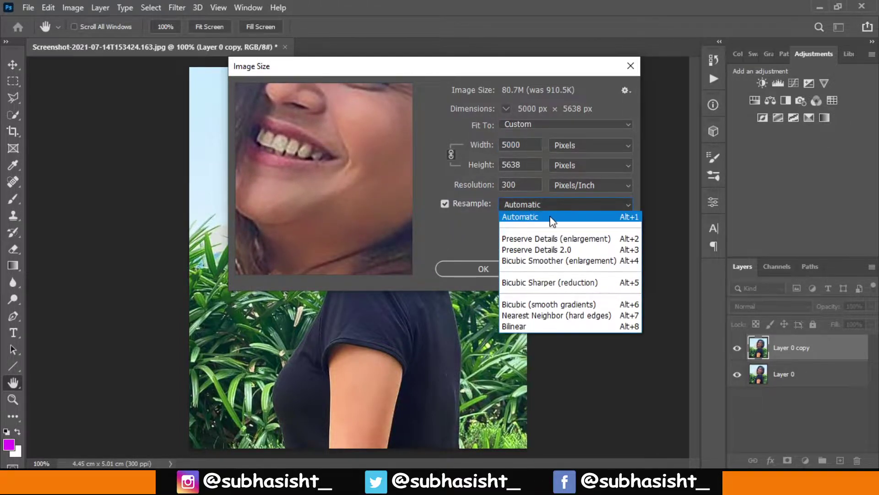
{"action": "left_click", "coordinate": [539, 237]}
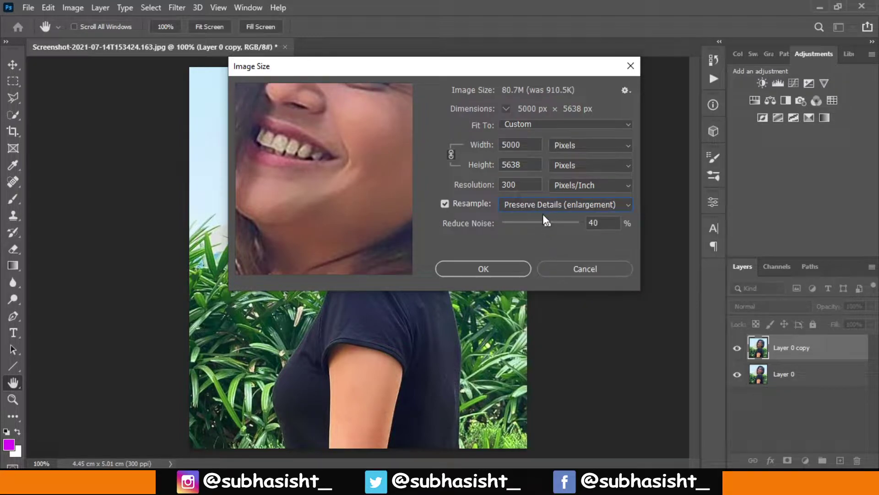
{"action": "left_click", "coordinate": [541, 204]}
{"action": "left_click", "coordinate": [531, 278]}
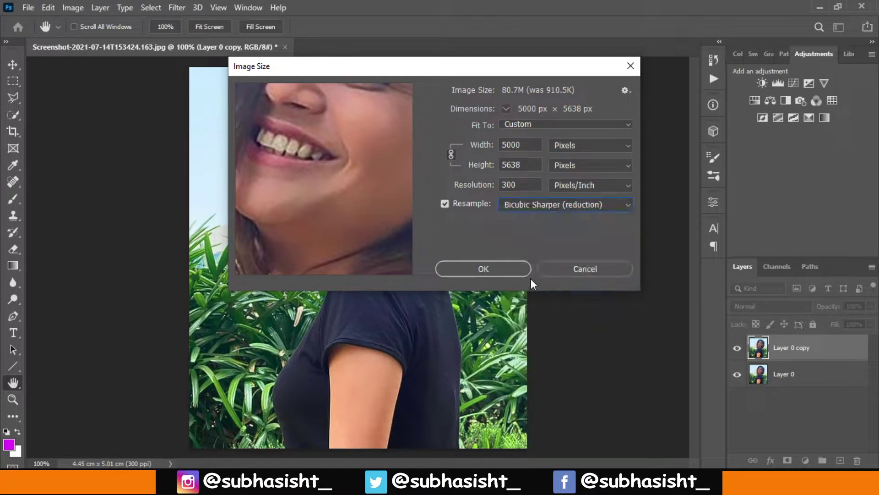
{"action": "left_click", "coordinate": [535, 206]}
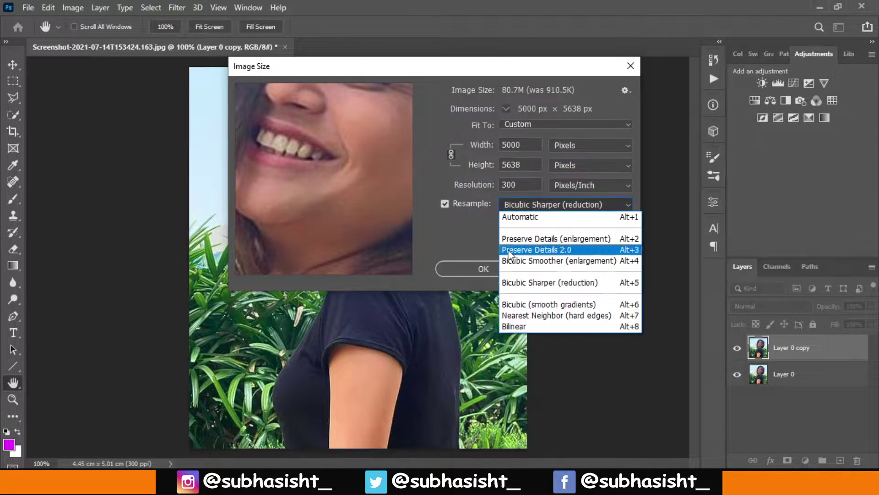
{"action": "left_click", "coordinate": [565, 253]}
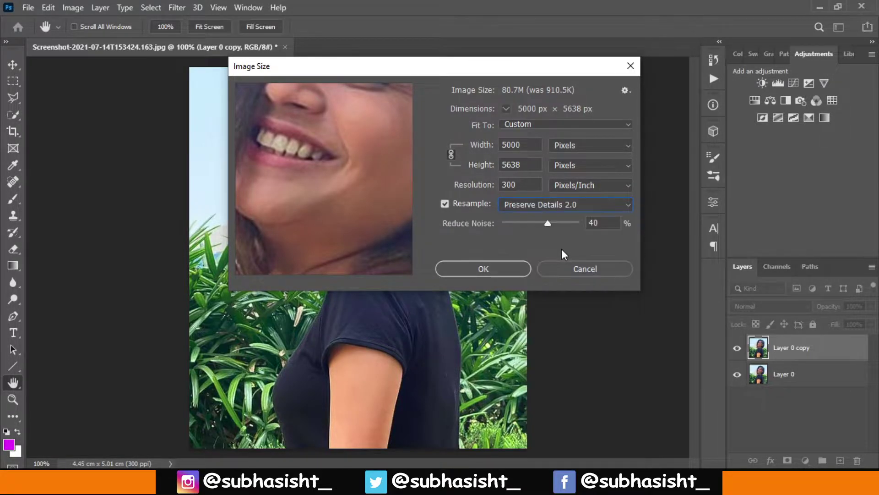
{"action": "mouse_move", "coordinate": [547, 222]}
{"action": "left_mouse_down"}
{"action": "mouse_move", "coordinate": [501, 224]}
{"action": "mouse_move", "coordinate": [545, 223]}
{"action": "left_mouse_up"}
{"action": "left_click", "coordinate": [296, 263]}
{"action": "left_click", "coordinate": [296, 263]}
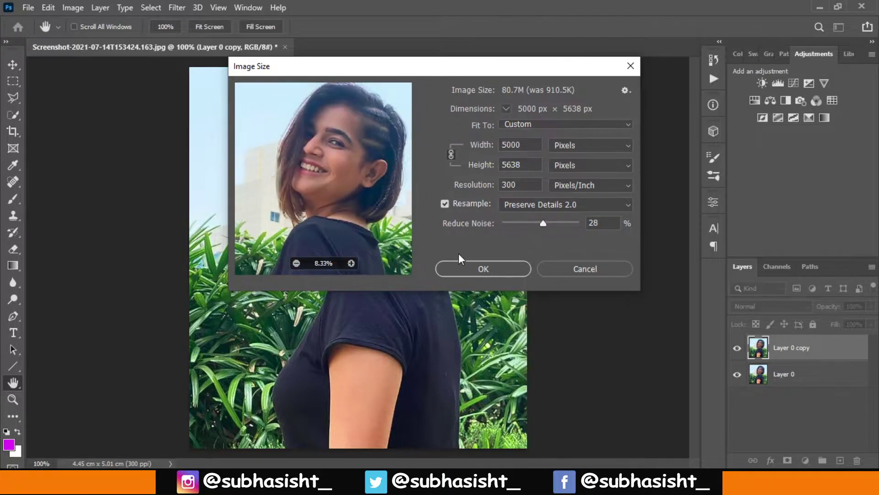
Apply the 5000 × 5638 px enlargement and fit the image on screen
{"action": "left_click", "coordinate": [513, 271]}
{"action": "key", "text": "z"}
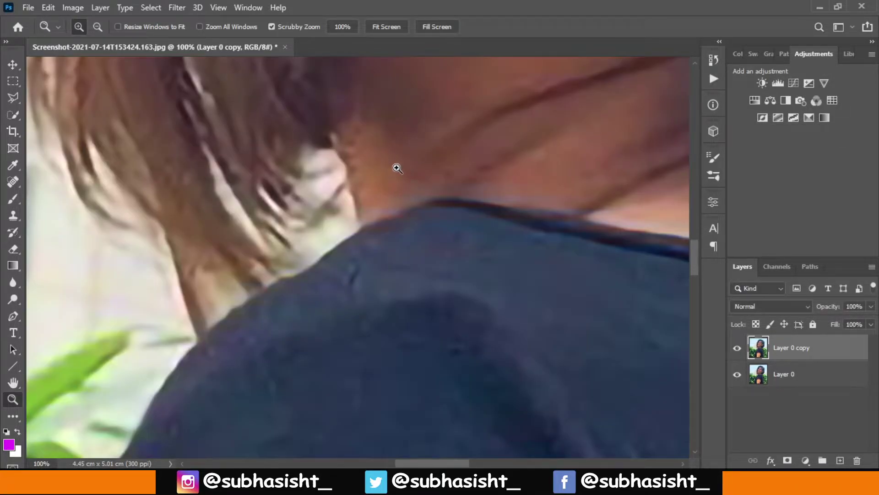
{"action": "right_click", "coordinate": [411, 156]}
{"action": "left_click", "coordinate": [434, 162]}
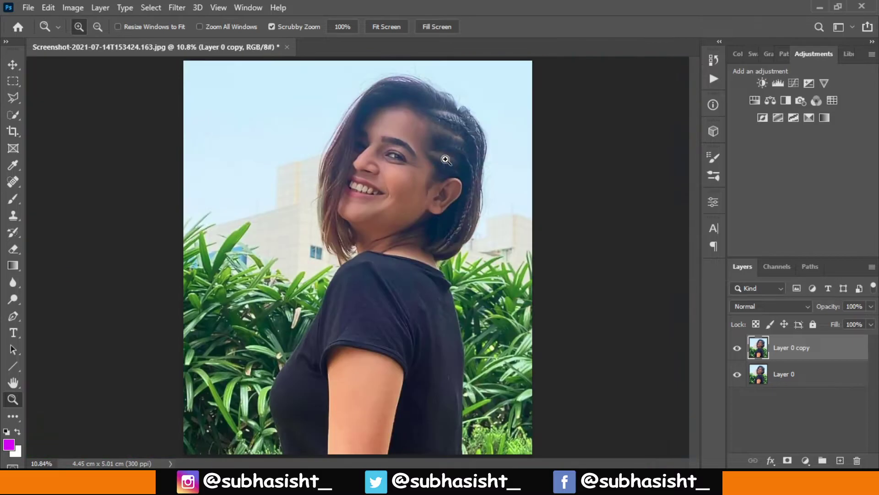
Refit the view and launch the Camera Raw Filter on Layer 0 copy
{"action": "left_click_drag", "start_coordinate": [408, 187], "coordinate": [375, 186]}
{"action": "right_click", "coordinate": [382, 209]}
{"action": "left_click", "coordinate": [410, 214]}
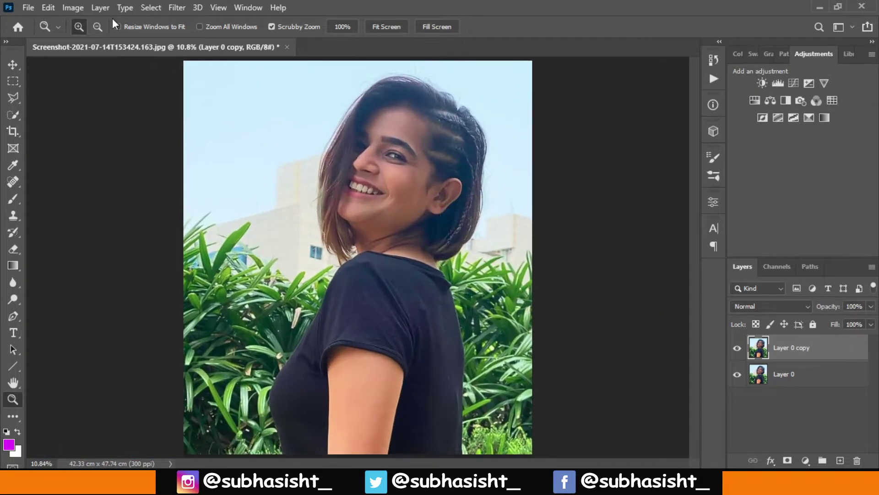
{"action": "left_click", "coordinate": [177, 7]}
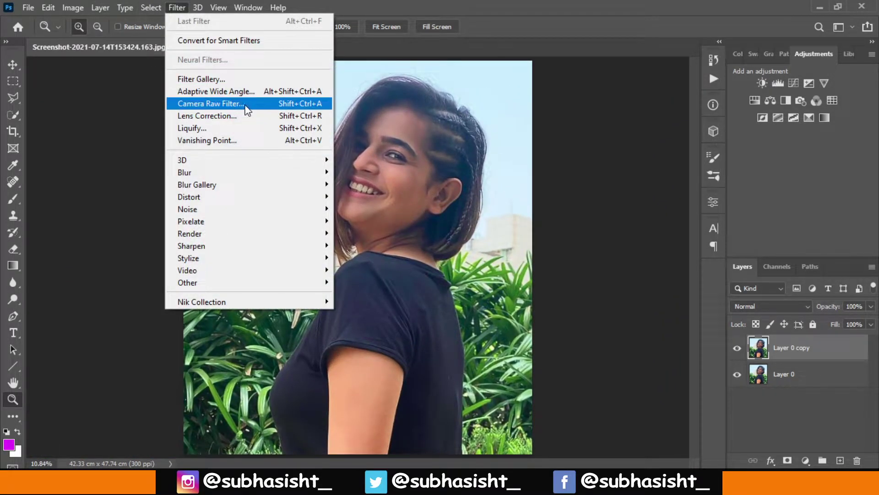
{"action": "left_click", "coordinate": [246, 106]}
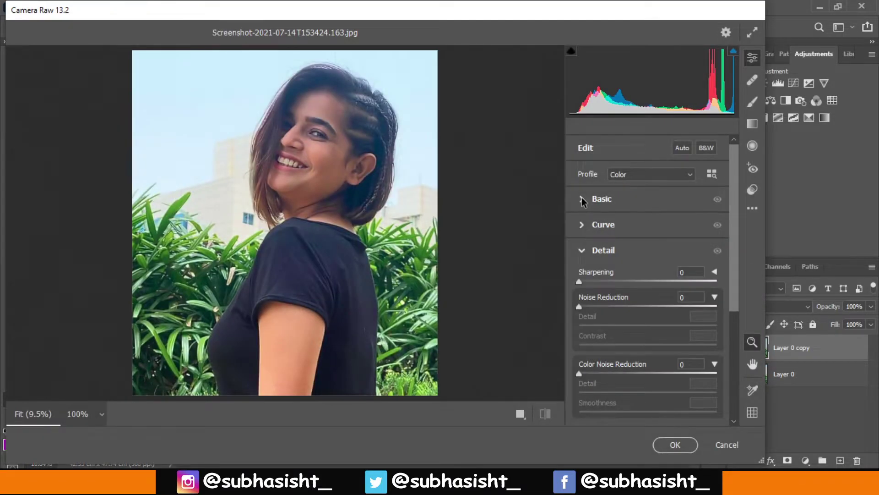
Set Contrast +9, Shadows -5 and Blacks +15 in Camera Raw's Basic panel
{"action": "left_click", "coordinate": [582, 198]}
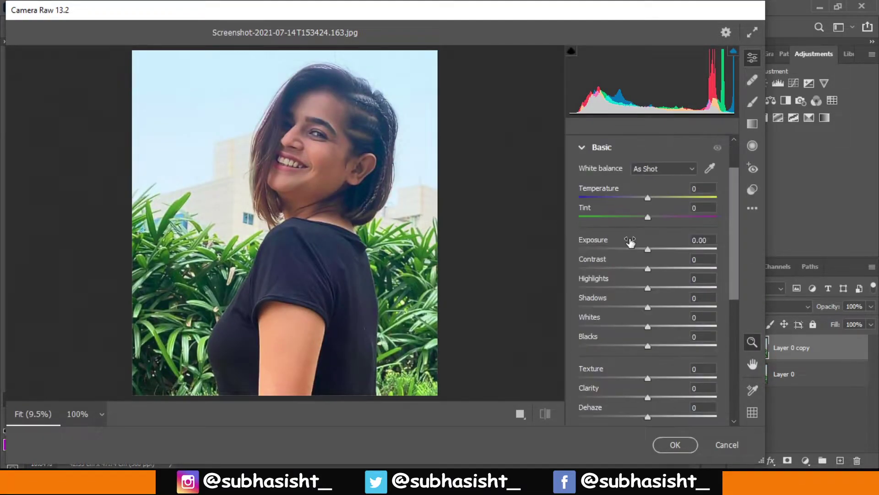
{"action": "left_click", "coordinate": [650, 269]}
{"action": "left_click_drag", "start_coordinate": [652, 273], "coordinate": [657, 271]}
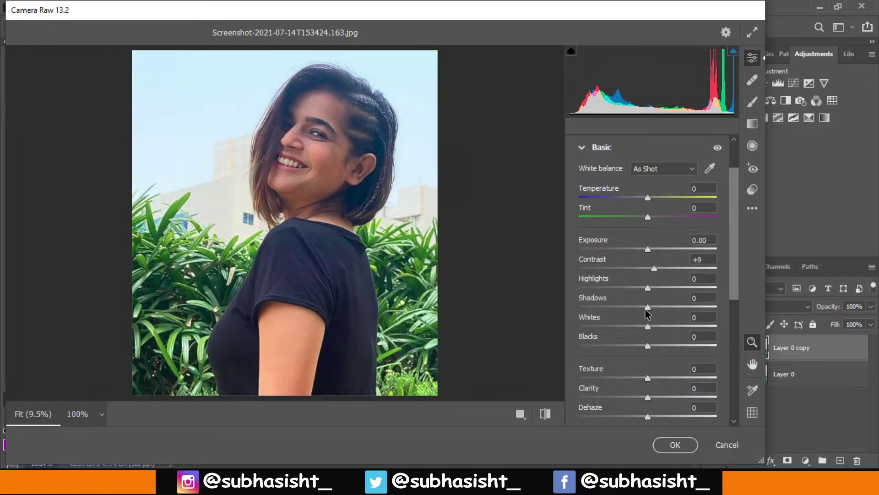
{"action": "left_click_drag", "start_coordinate": [647, 307], "coordinate": [645, 307]}
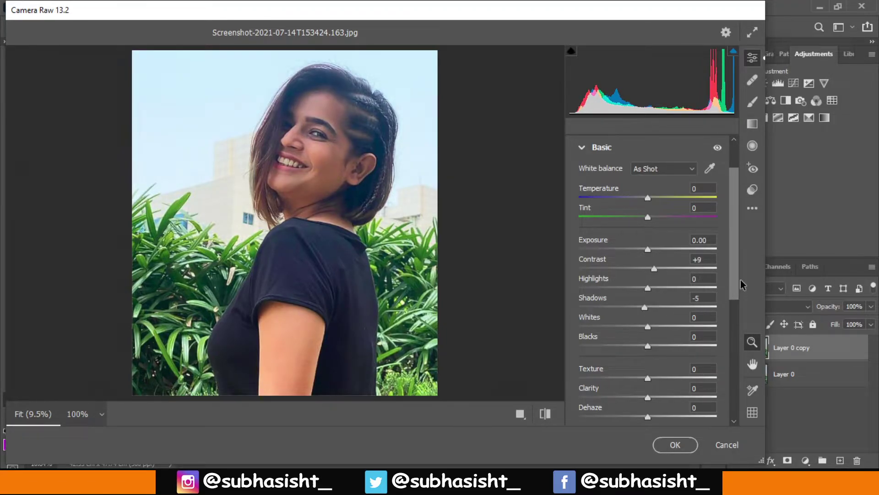
{"action": "left_click_drag", "start_coordinate": [736, 271], "coordinate": [732, 339]}
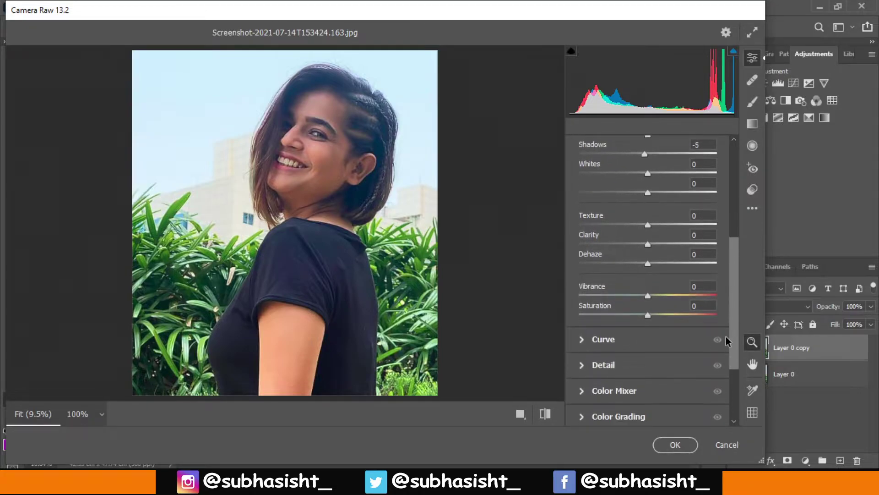
{"action": "left_click_drag", "start_coordinate": [648, 192], "coordinate": [659, 198]}
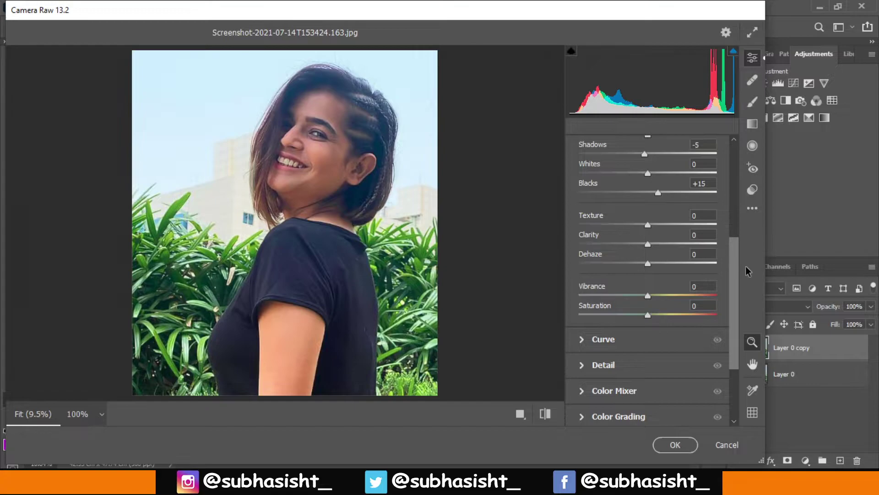
Zoom and pan the Camera Raw preview across the face and shoulder
{"action": "scroll", "coordinate": [677, 237], "scroll_direction": "down", "scroll_amount": 1}
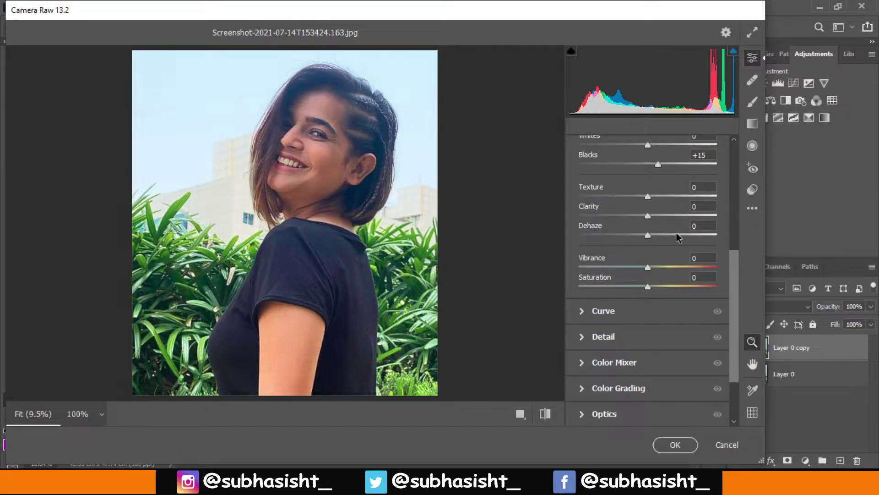
{"action": "left_click", "coordinate": [395, 169]}
{"action": "left_click_drag", "start_coordinate": [326, 134], "coordinate": [261, 264]}
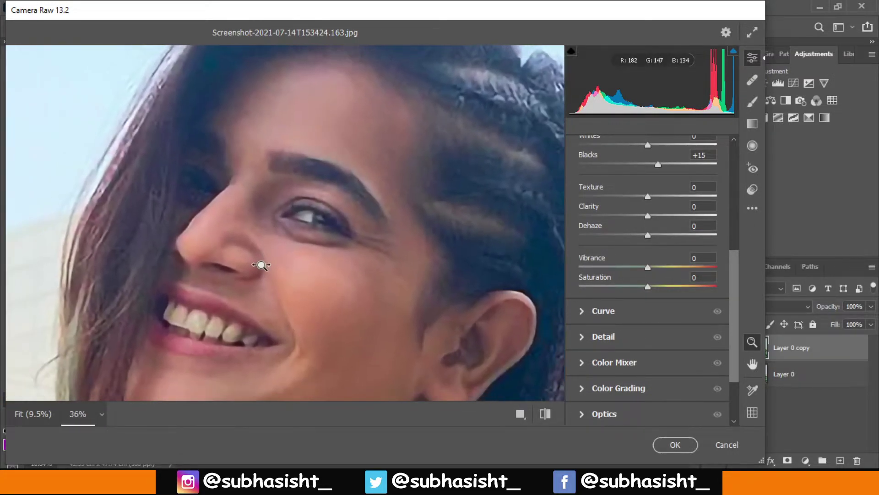
{"action": "mouse_move", "coordinate": [298, 232]}
{"action": "left_mouse_down"}
{"action": "mouse_move", "coordinate": [334, 130]}
{"action": "mouse_move", "coordinate": [328, 180]}
{"action": "left_mouse_up"}
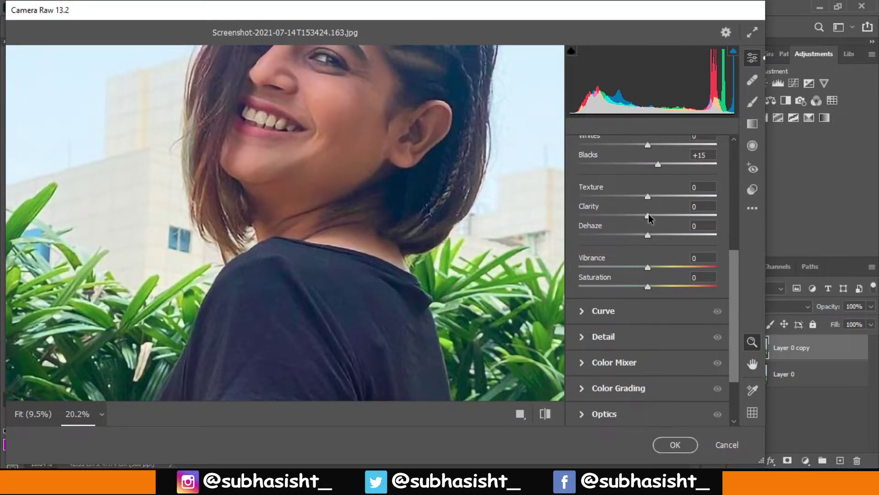
Try Clarity and reset it to 0, then raise Texture to +18
{"action": "left_click_drag", "start_coordinate": [649, 215], "coordinate": [656, 218]}
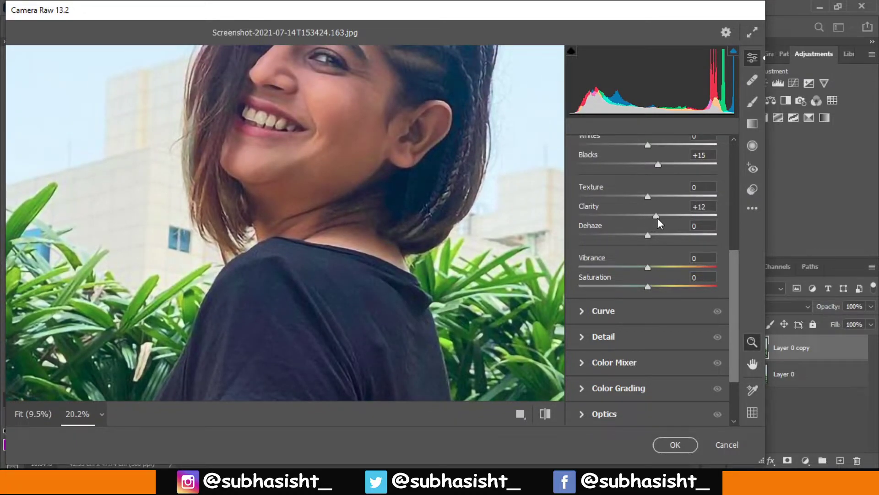
{"action": "double_click", "coordinate": [656, 216]}
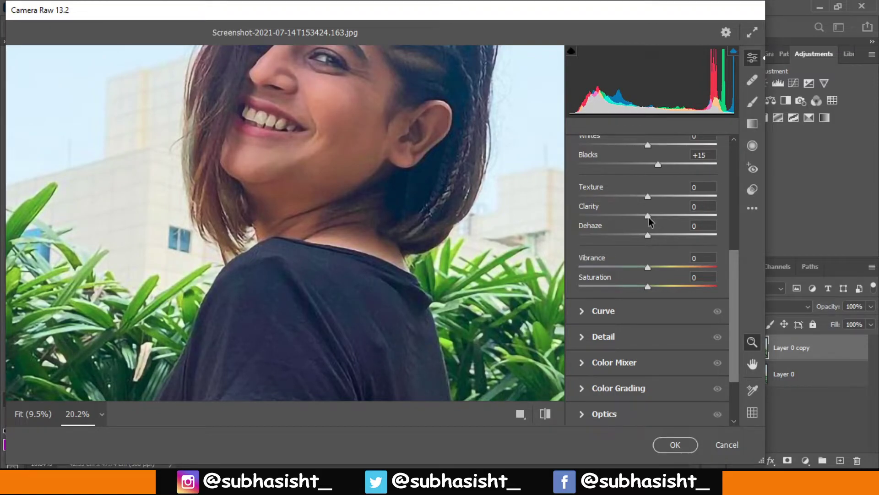
{"action": "left_click_drag", "start_coordinate": [649, 196], "coordinate": [661, 204]}
{"action": "left_click_drag", "start_coordinate": [732, 263], "coordinate": [738, 313]}
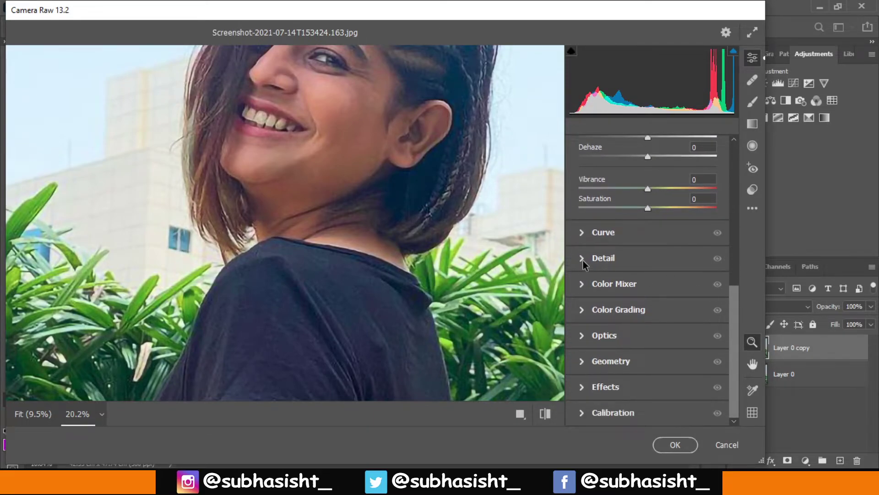
Set Detail noise reduction to 20, fit the preview, and apply Camera Raw
{"action": "left_click", "coordinate": [584, 258]}
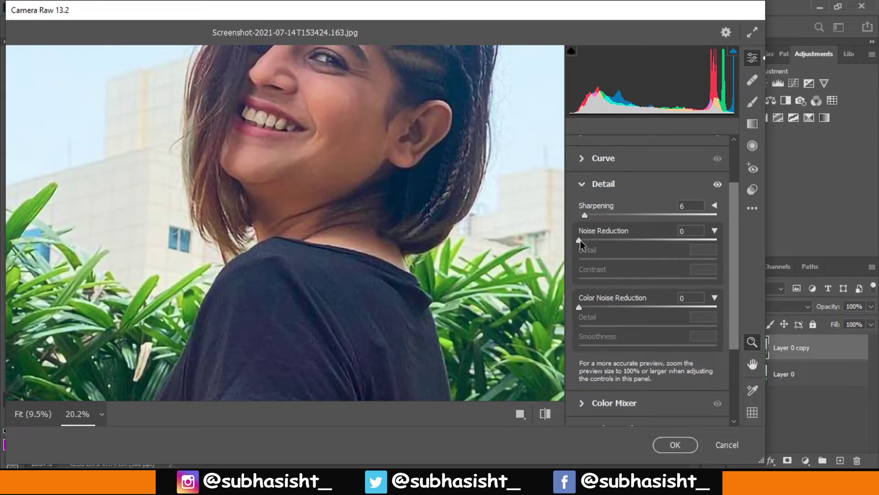
{"action": "left_click_drag", "start_coordinate": [579, 240], "coordinate": [601, 243]}
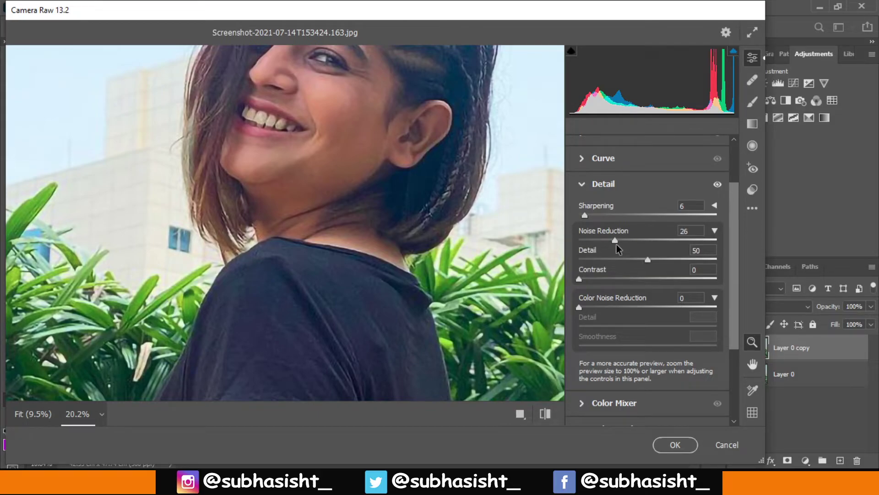
{"action": "left_click_drag", "start_coordinate": [609, 245], "coordinate": [608, 244]}
{"action": "left_click", "coordinate": [404, 190], "text": "alt"}
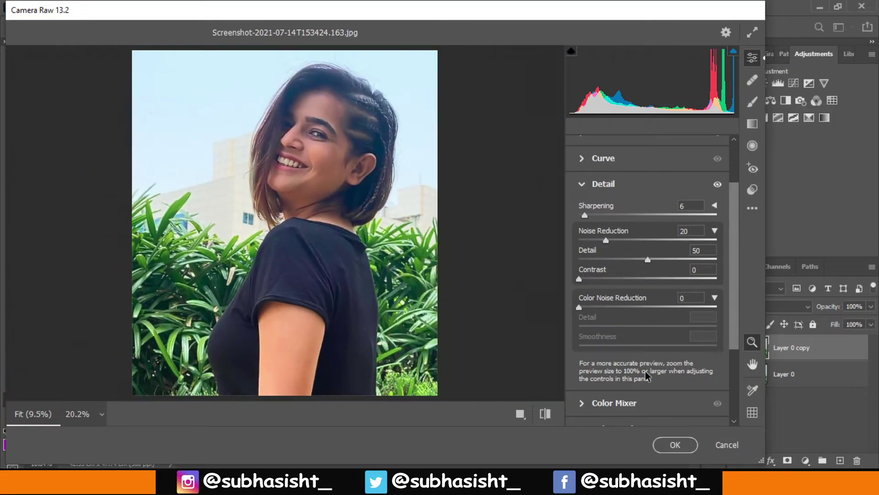
{"action": "left_click", "coordinate": [671, 445]}
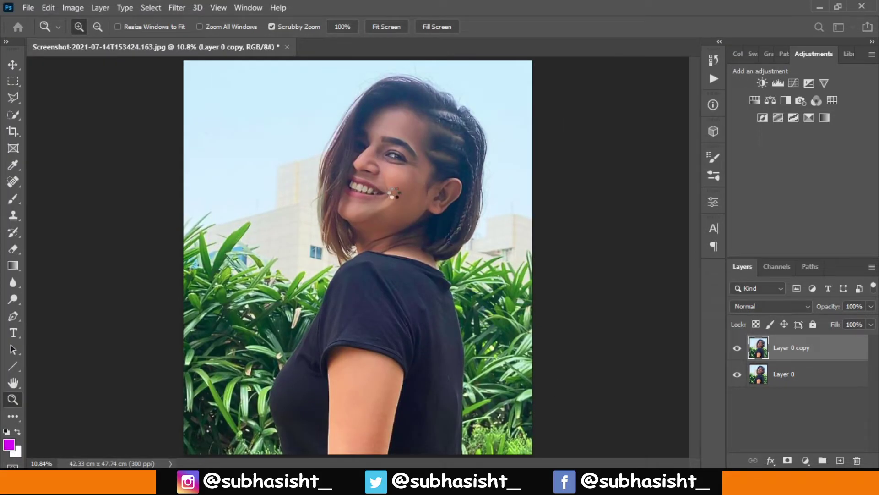
{"action": "right_click", "coordinate": [367, 187]}
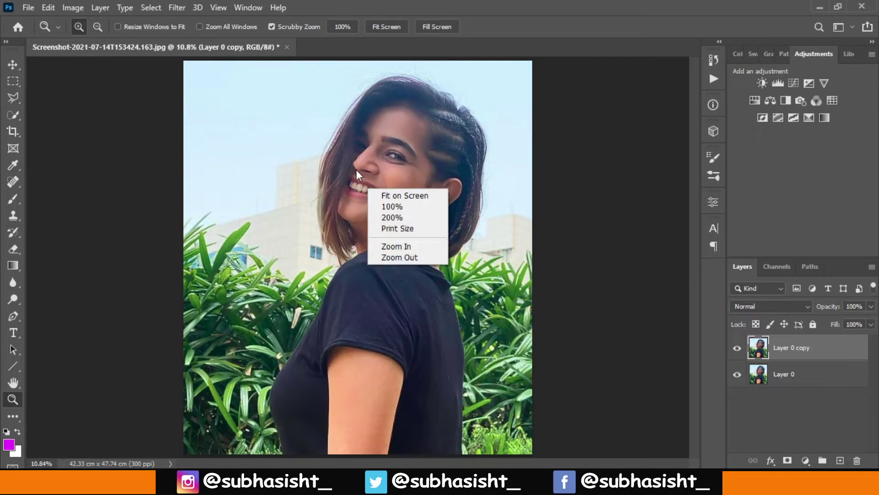
{"action": "right_click", "coordinate": [371, 180]}
{"action": "left_click", "coordinate": [399, 188]}
{"action": "mouse_move", "coordinate": [357, 231]}
{"action": "left_mouse_down"}
{"action": "mouse_move", "coordinate": [398, 187]}
{"action": "mouse_move", "coordinate": [381, 199]}
{"action": "left_mouse_up"}
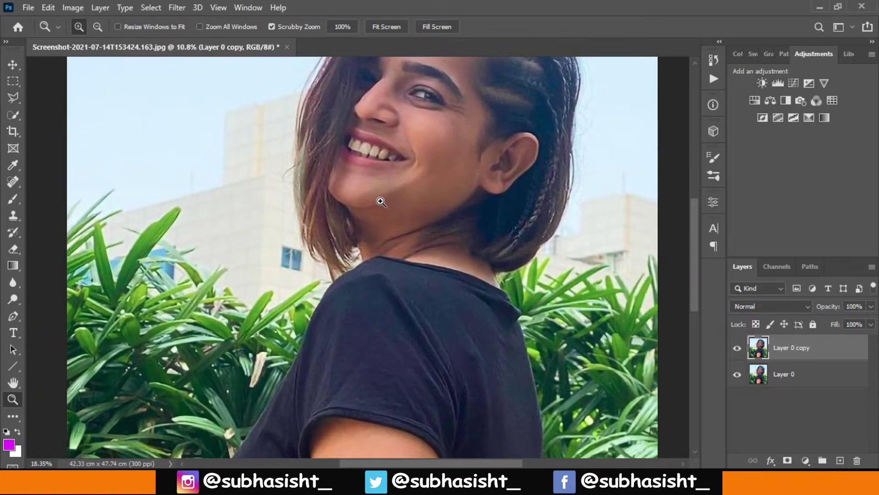
{"action": "key", "text": "ctrl+0"}
{"action": "right_click", "coordinate": [358, 207]}
{"action": "left_click", "coordinate": [394, 213]}
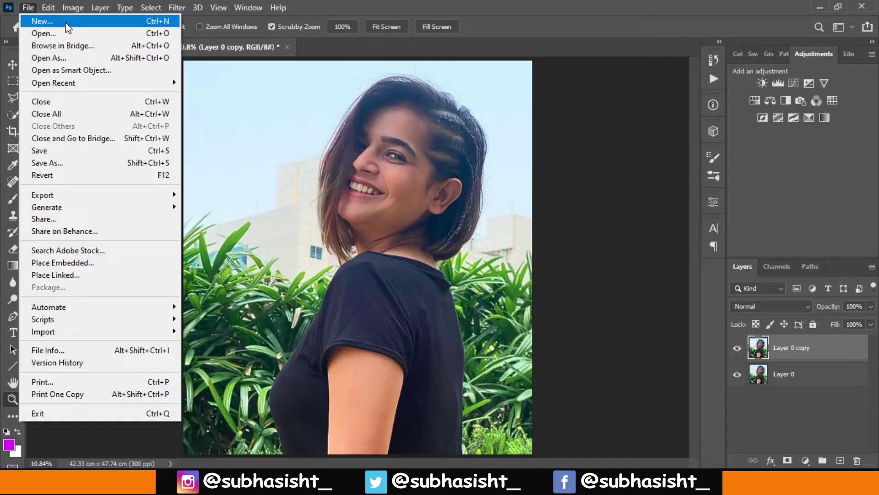
Create a 1920 × 1080 px, 350 ppi document and fit it on screen
{"action": "left_click", "coordinate": [69, 24]}
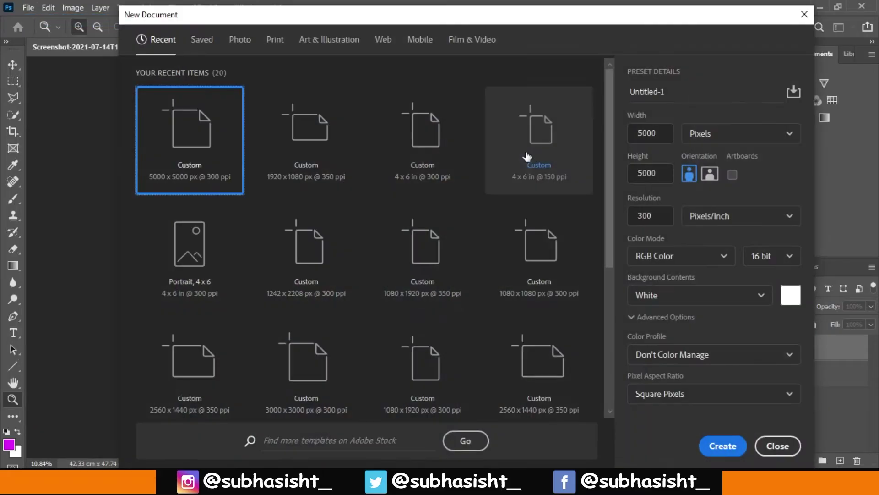
{"action": "left_click", "coordinate": [328, 130]}
{"action": "left_click", "coordinate": [721, 445]}
{"action": "right_click", "coordinate": [287, 183]}
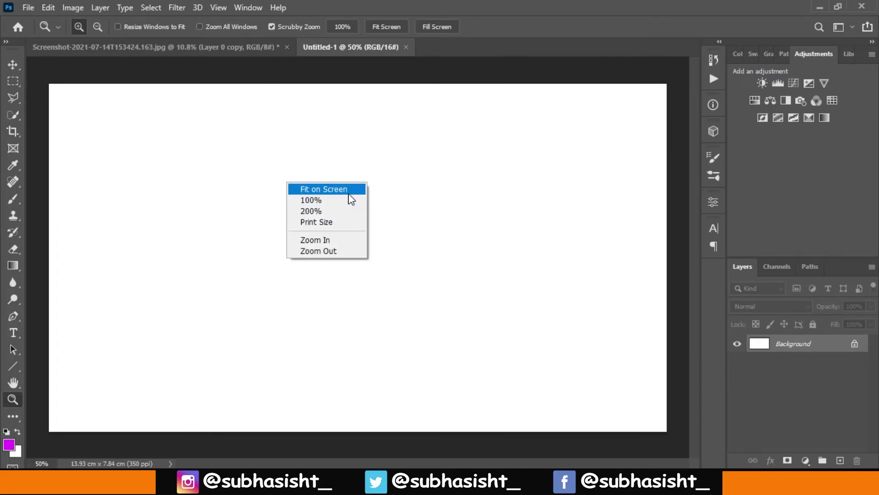
{"action": "left_click", "coordinate": [349, 196]}
Move the enhanced Layer 0 copy into Untitled-1, accepting the bit-depth prompt
{"action": "left_click", "coordinate": [12, 65]}
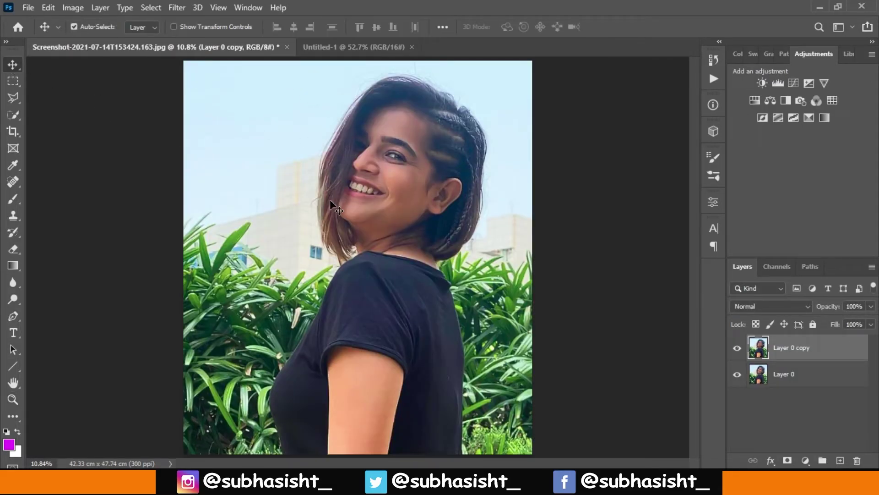
{"action": "left_click_drag", "start_coordinate": [330, 200], "coordinate": [361, 142]}
{"action": "left_click", "coordinate": [424, 196]}
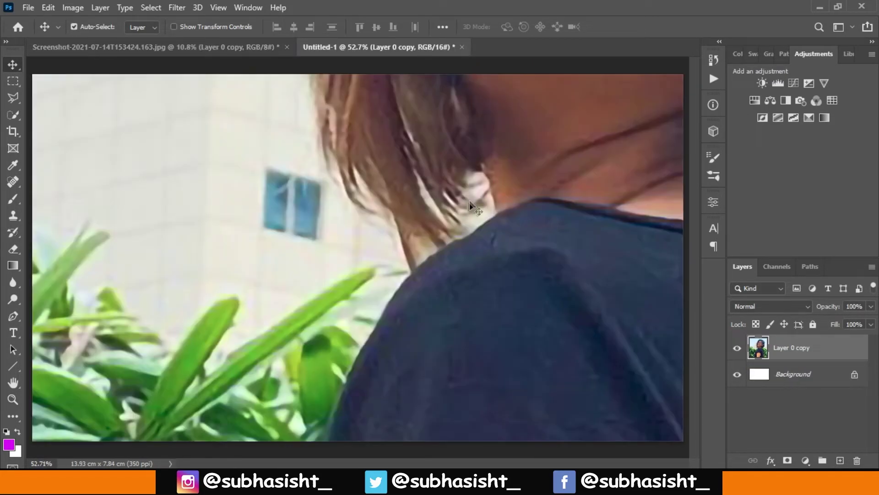
{"action": "key", "text": "ctrl+t"}
{"action": "key", "text": "Return"}
{"action": "key", "text": "z"}
{"action": "scroll", "coordinate": [412, 178], "scroll_direction": "down", "scroll_amount": 2}
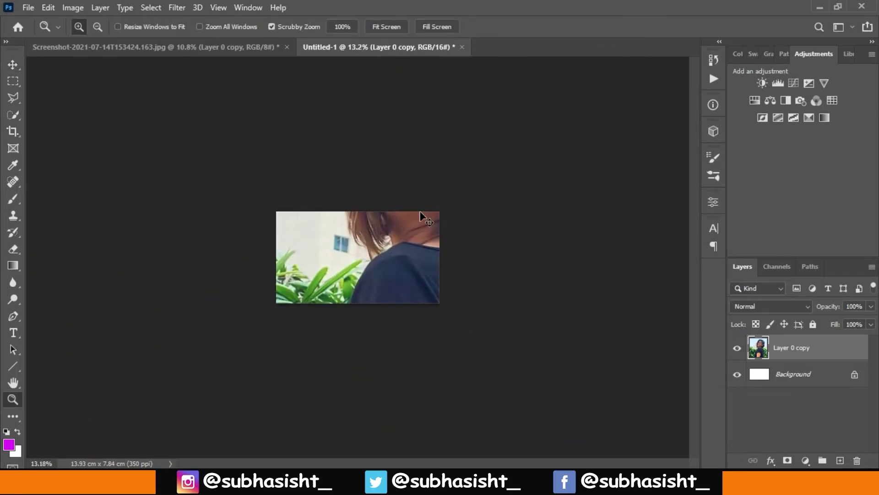
Scale the enhanced photo to 21.66% and place it on the right half
{"action": "key", "text": "ctrl+t"}
{"action": "left_click_drag", "start_coordinate": [441, 278], "coordinate": [357, 191]}
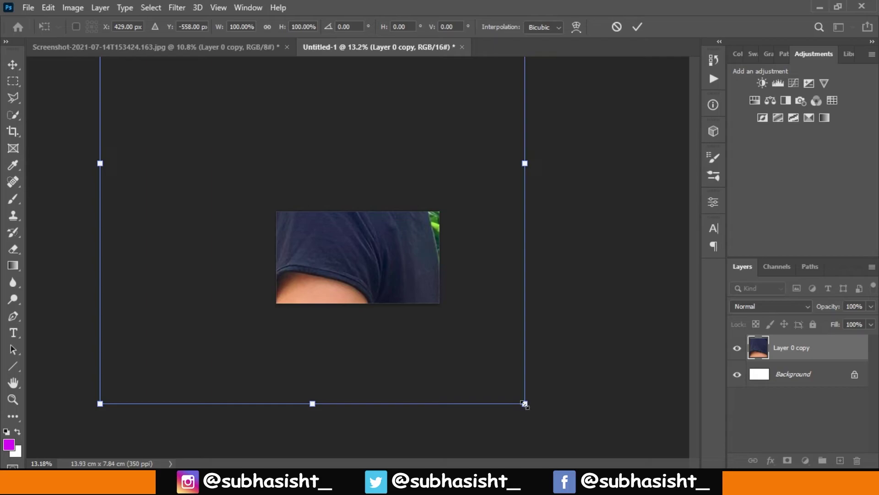
{"action": "mouse_move", "coordinate": [525, 404]}
{"action": "left_mouse_down"}
{"action": "mouse_move", "coordinate": [355, 217]}
{"action": "mouse_move", "coordinate": [423, 281]}
{"action": "left_mouse_up"}
{"action": "left_click_drag", "start_coordinate": [450, 310], "coordinate": [448, 314]}
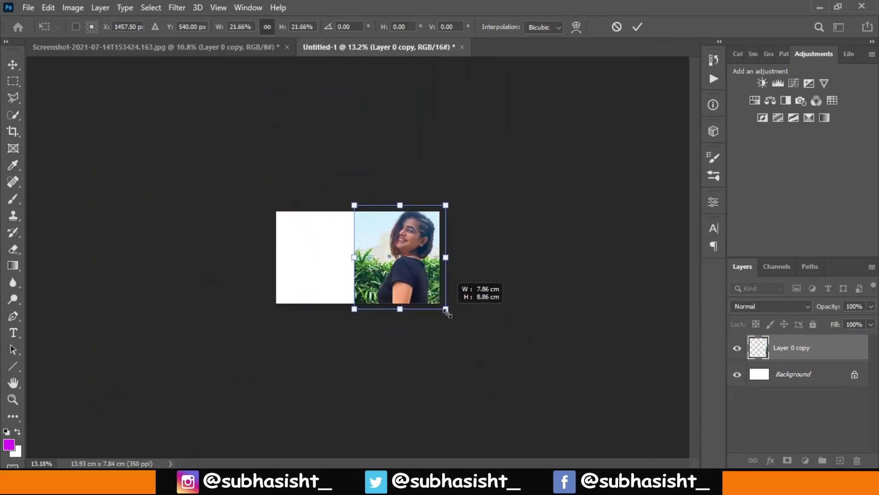
{"action": "key", "text": "Return"}
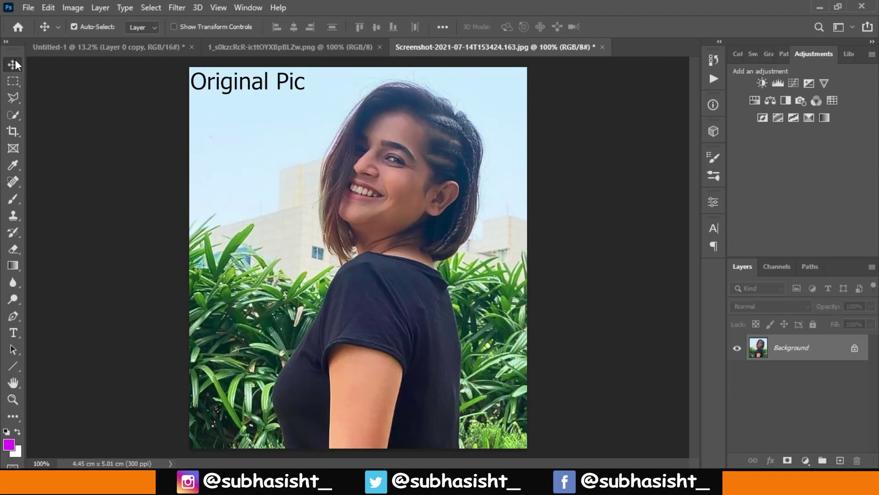
Copy the original picture into Untitled-1 as Layer 1 and fit the view
{"action": "left_click_drag", "start_coordinate": [341, 196], "coordinate": [361, 252]}
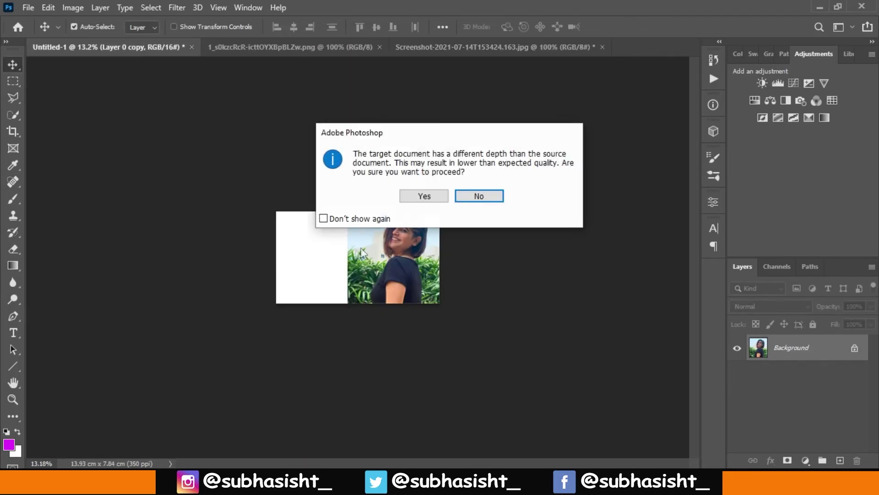
{"action": "left_click", "coordinate": [435, 196]}
{"action": "key", "text": "z"}
{"action": "right_click", "coordinate": [341, 235]}
{"action": "left_click", "coordinate": [403, 240]}
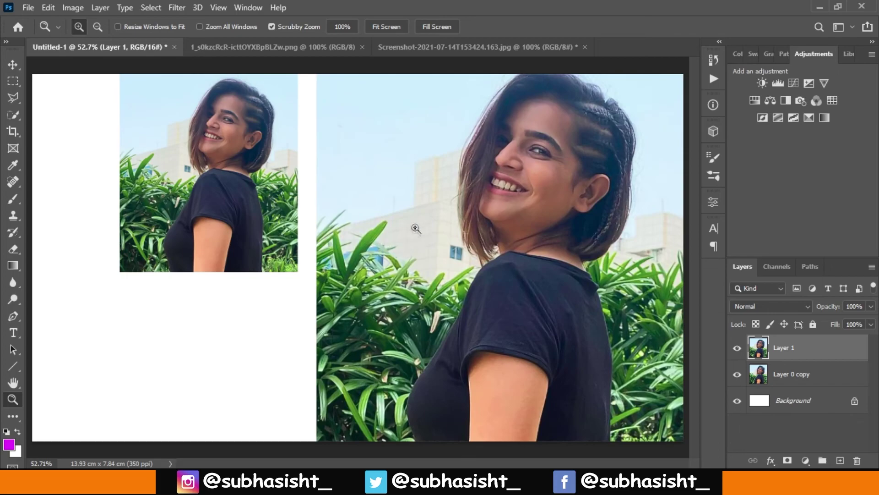
{"action": "left_click_drag", "start_coordinate": [416, 228], "coordinate": [403, 242]}
Scale Layer 1 to about 197.90% to fill the left half beside the enhanced portrait
{"action": "key", "text": "ctrl+t"}
{"action": "mouse_move", "coordinate": [307, 269]}
{"action": "left_mouse_down"}
{"action": "mouse_move", "coordinate": [366, 298]}
{"action": "mouse_move", "coordinate": [258, 273]}
{"action": "left_mouse_up"}
{"action": "left_click_drag", "start_coordinate": [308, 368], "coordinate": [325, 399]}
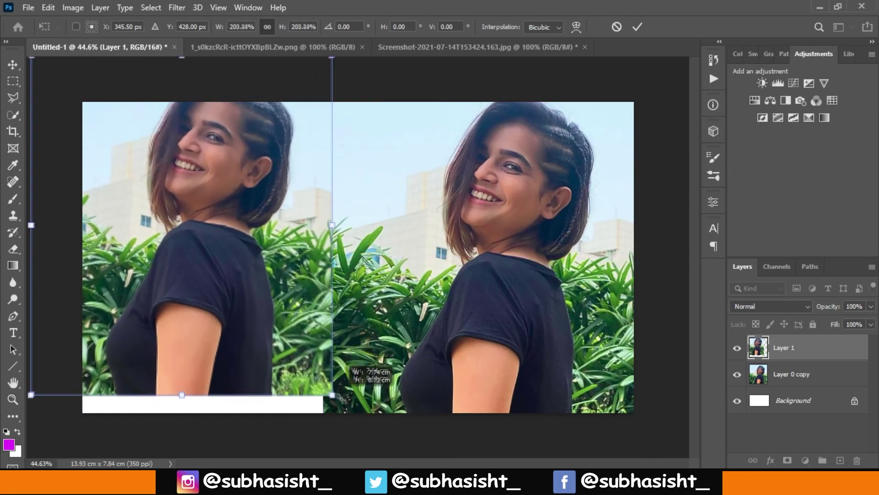
{"action": "left_click_drag", "start_coordinate": [296, 290], "coordinate": [294, 320]}
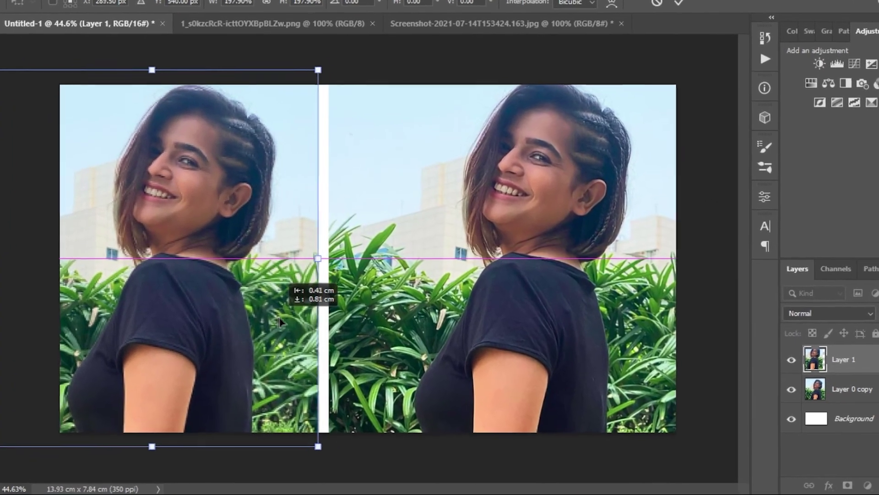